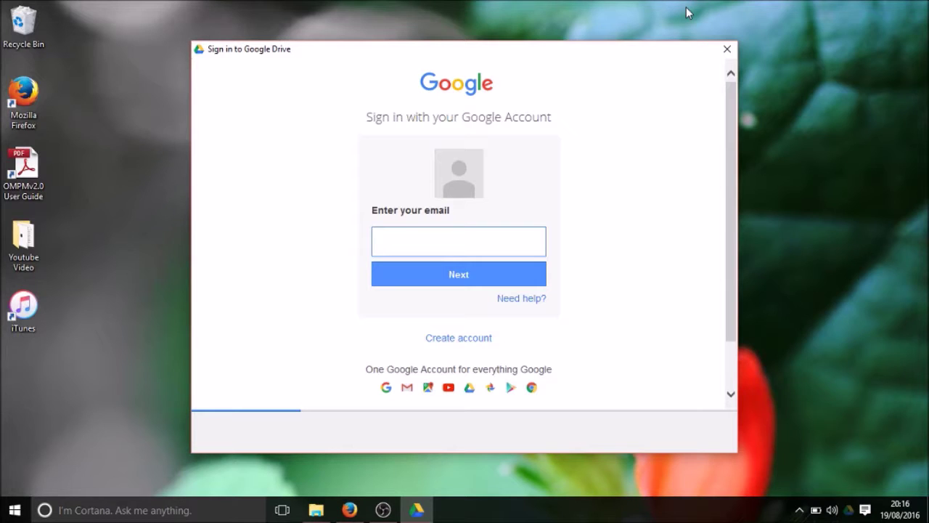
Enter the account's e-mail address in the sign-in box and continue to the password step
left_click(529, 243)
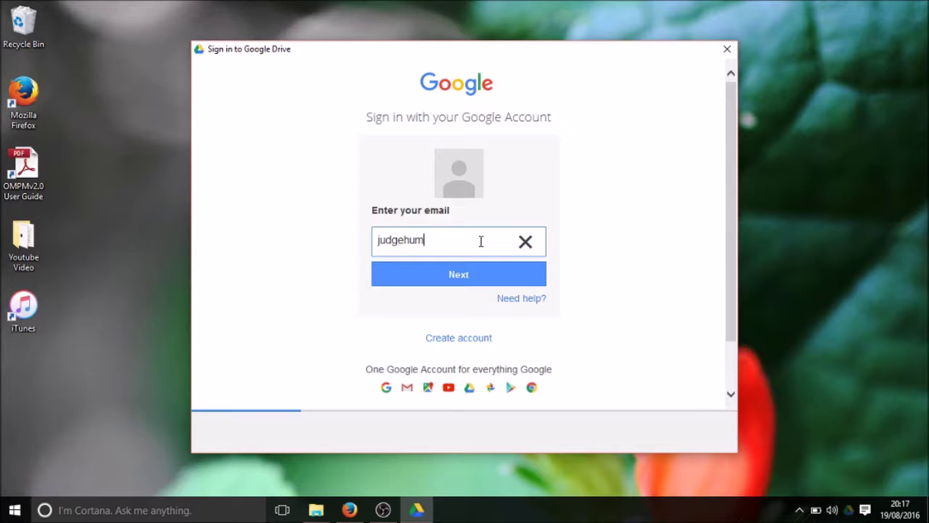
left_click(488, 281)
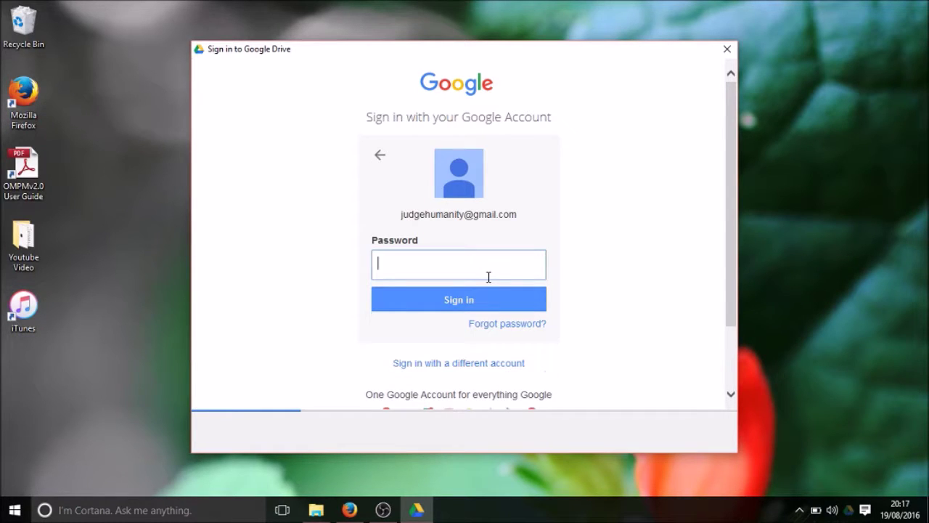
Submit the account password, which opens the Accounts Help 'Enable or disable cookies' page
type("••••••••")
key("Return")
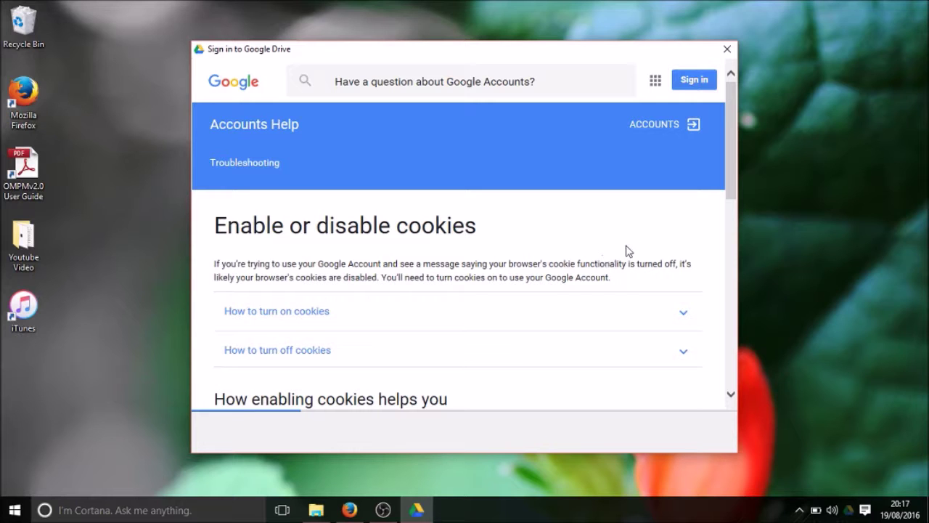
left_click_drag(732, 190, 733, 204)
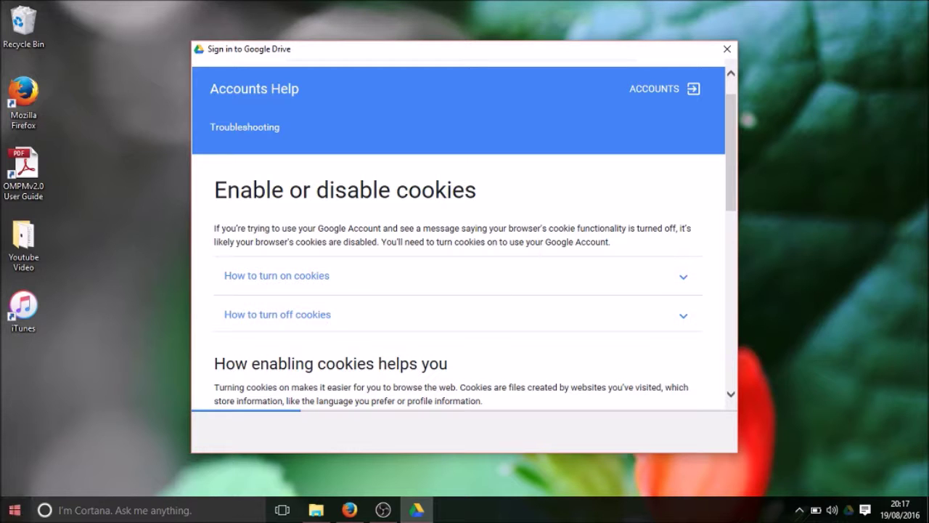
left_click(15, 510)
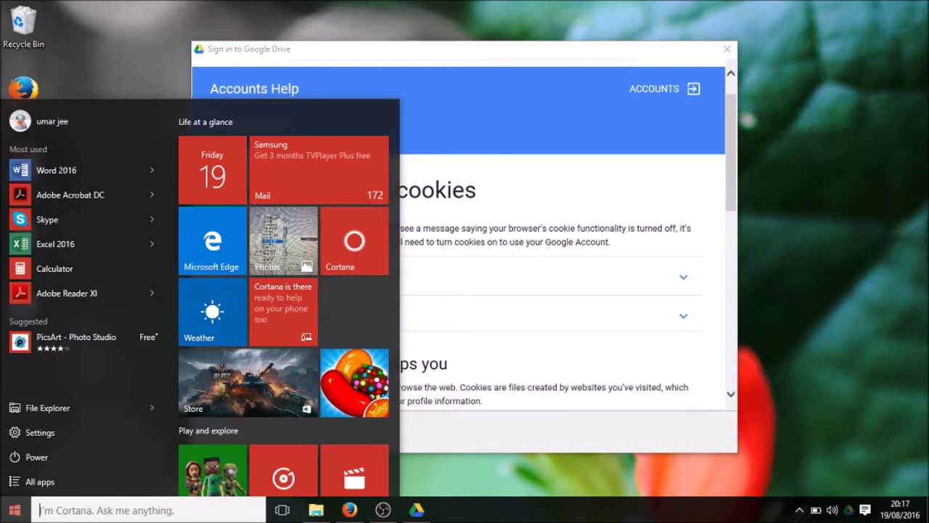
Search Start for 'enable' to open Internet Properties via Enable or disable session cookies
type("en")
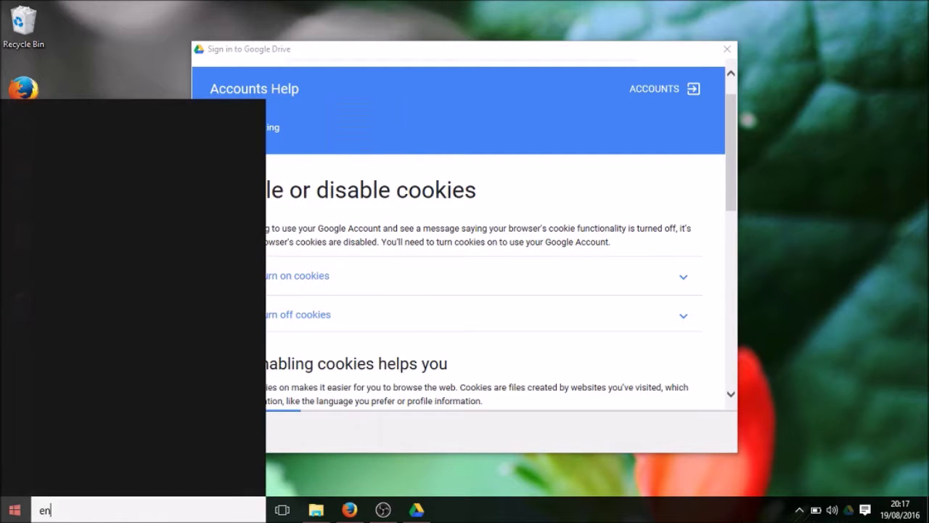
type("able")
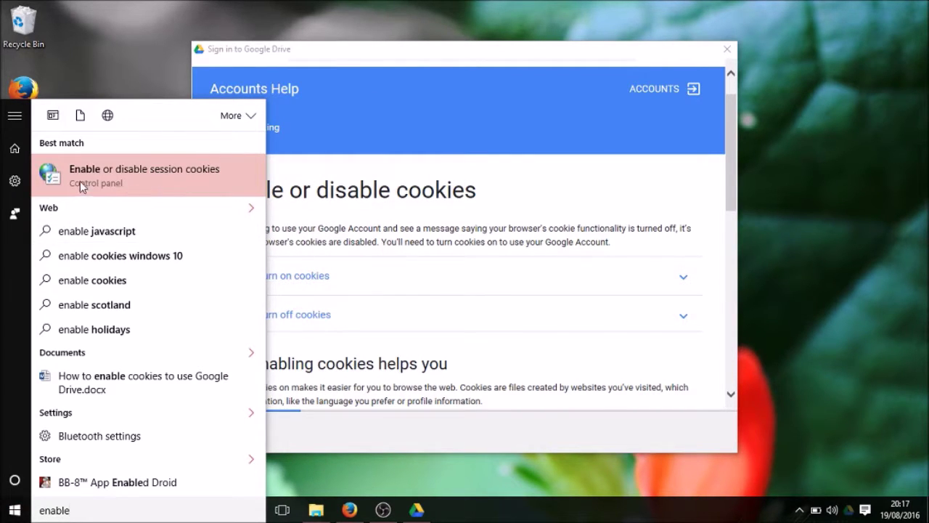
left_click(131, 174)
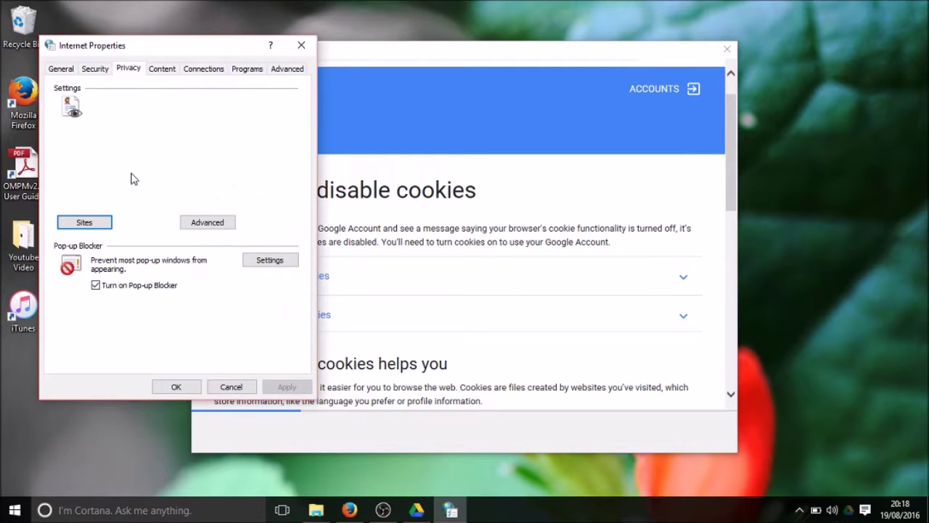
left_click_drag(157, 49, 196, 70)
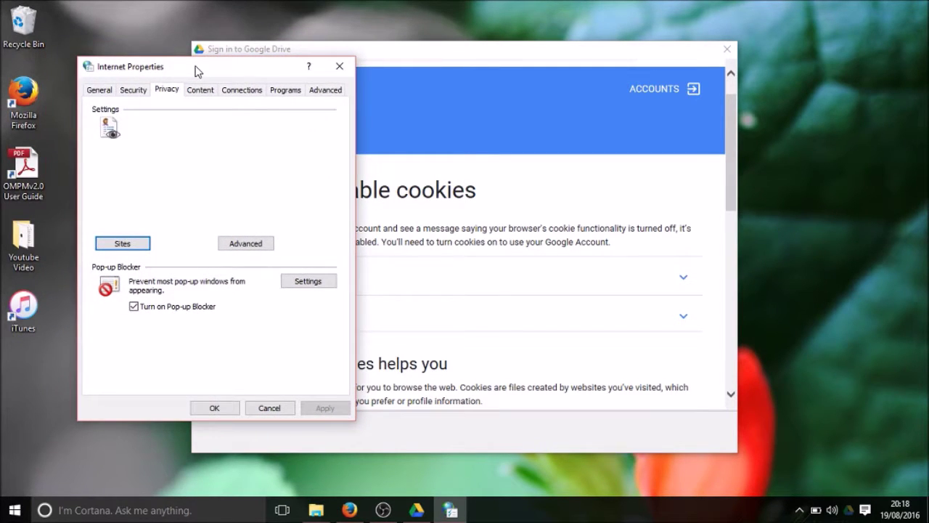
Look through the General, Security, Content and Connections tabs, then open Privacy's per-site Sites dialog
left_click(102, 89)
left_click(131, 96)
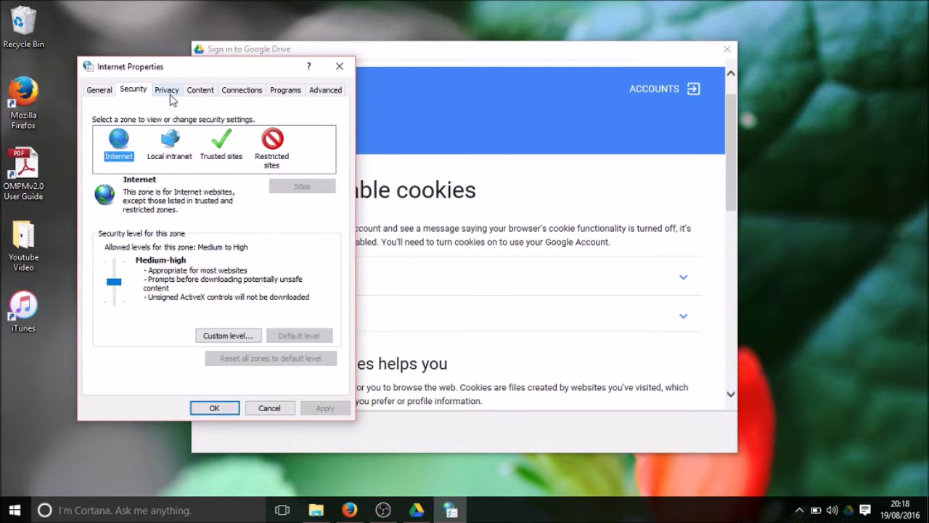
left_click(169, 95)
left_click(202, 97)
left_click(240, 97)
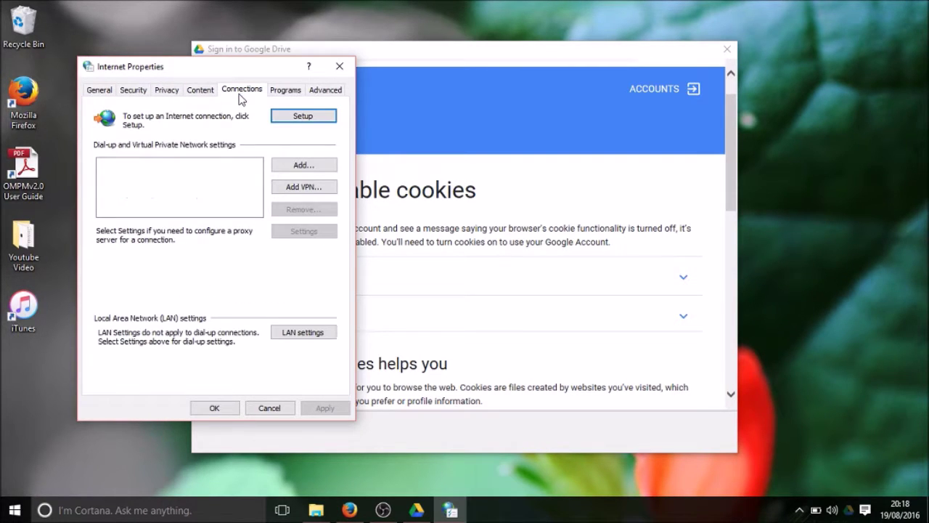
left_click(166, 95)
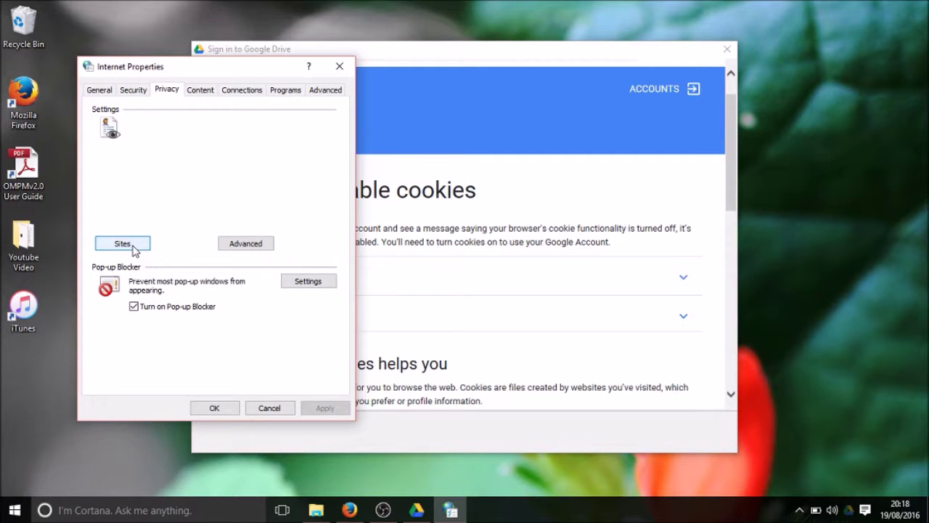
left_click(133, 245)
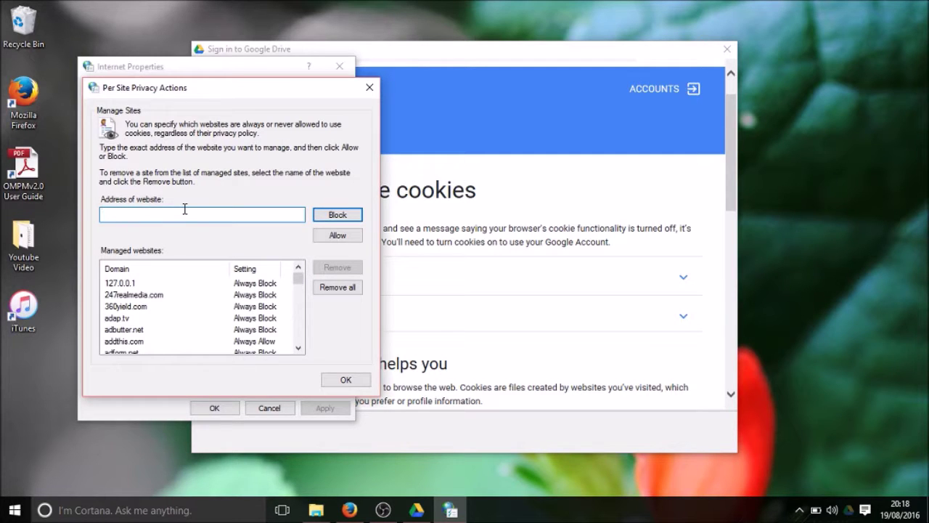
Always allow cookies from google.com and google.co.uk, then confirm both dialogs with OK
type("google.com")
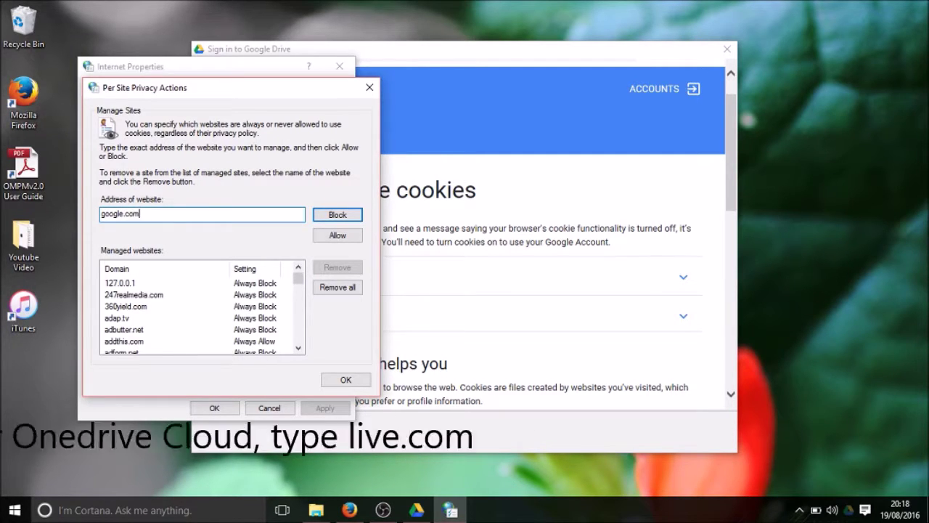
left_click(337, 236)
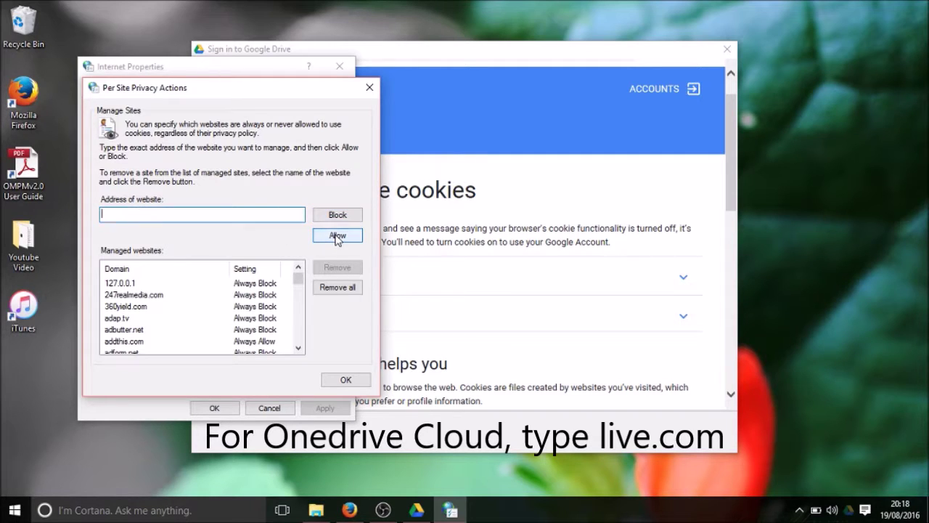
left_click(227, 214)
type("g")
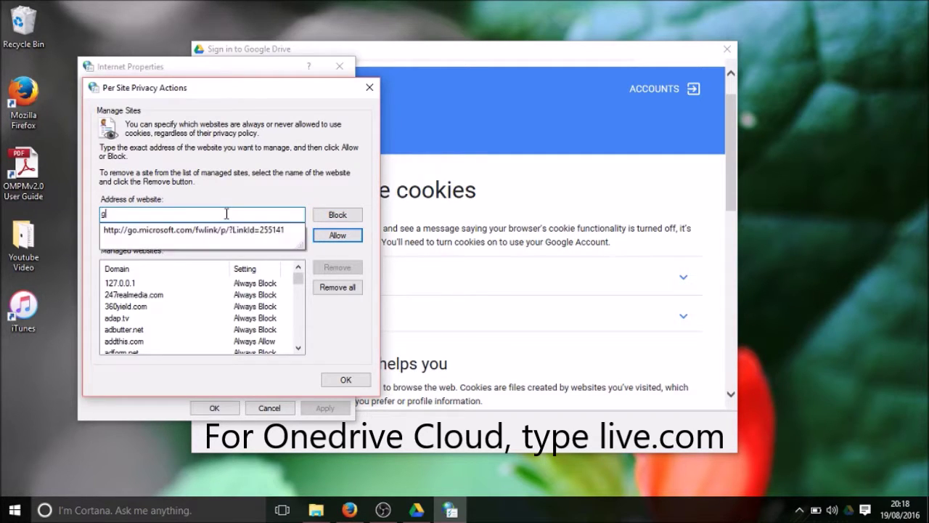
type("oogle.co.uk")
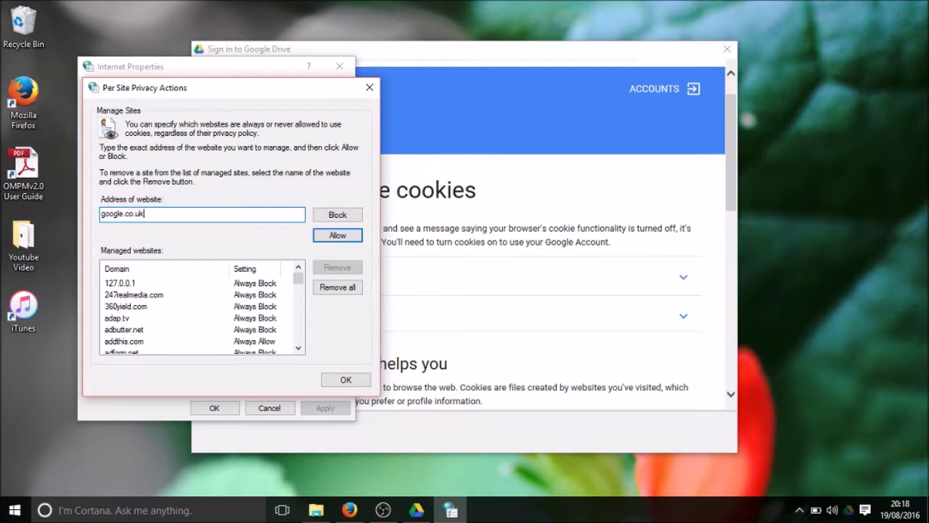
left_click(134, 214)
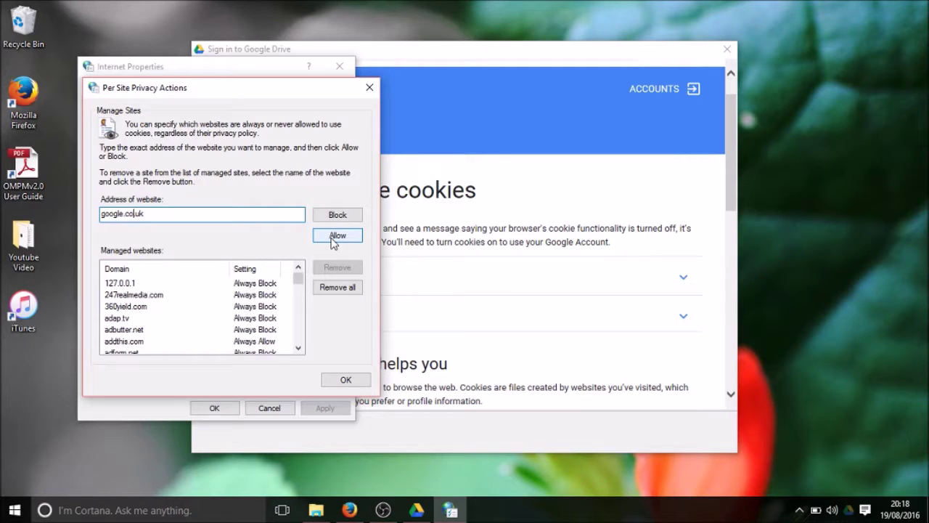
left_click(332, 239)
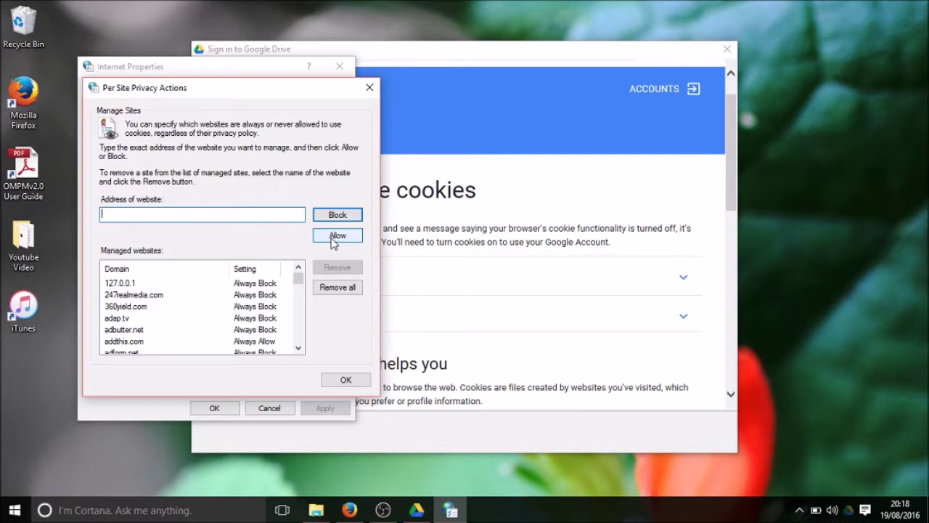
left_click(354, 380)
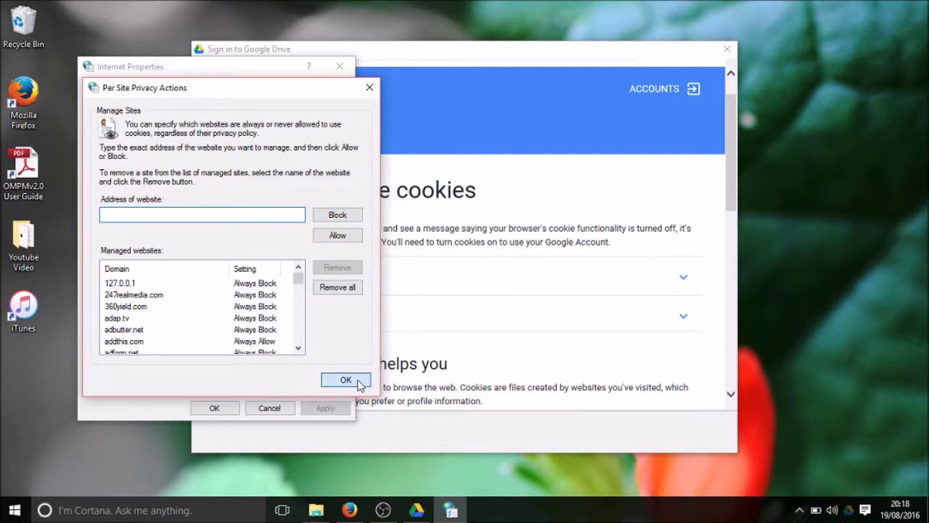
left_click(235, 406)
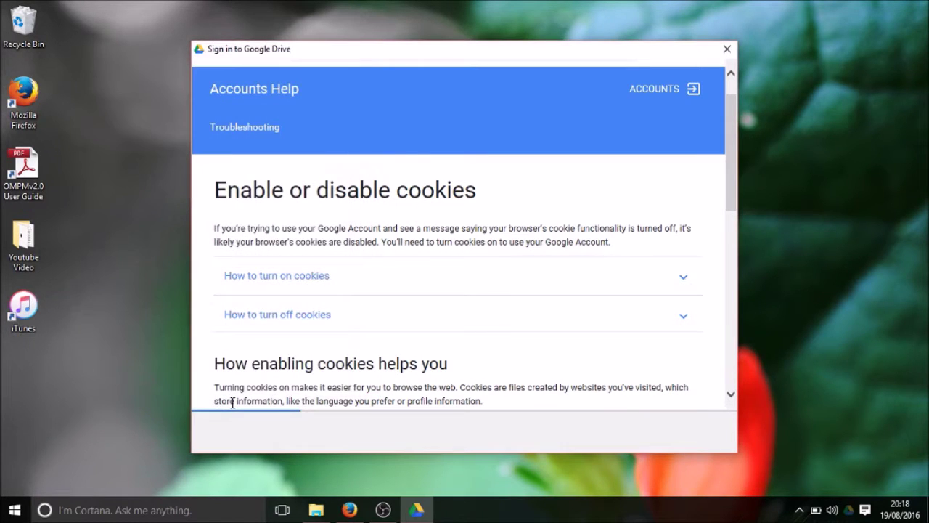
Close the sign-in window and start Sign in again from the Google Drive tray icon
left_click(728, 51)
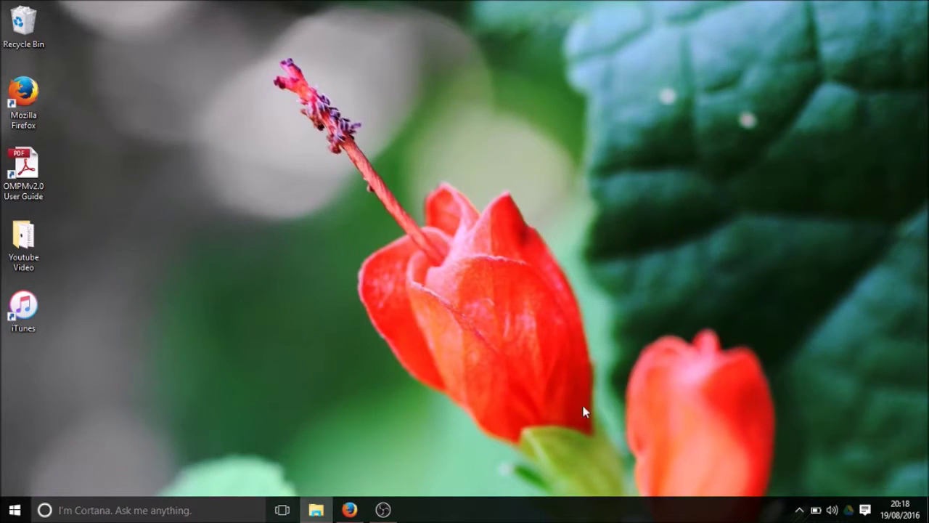
left_click(849, 509)
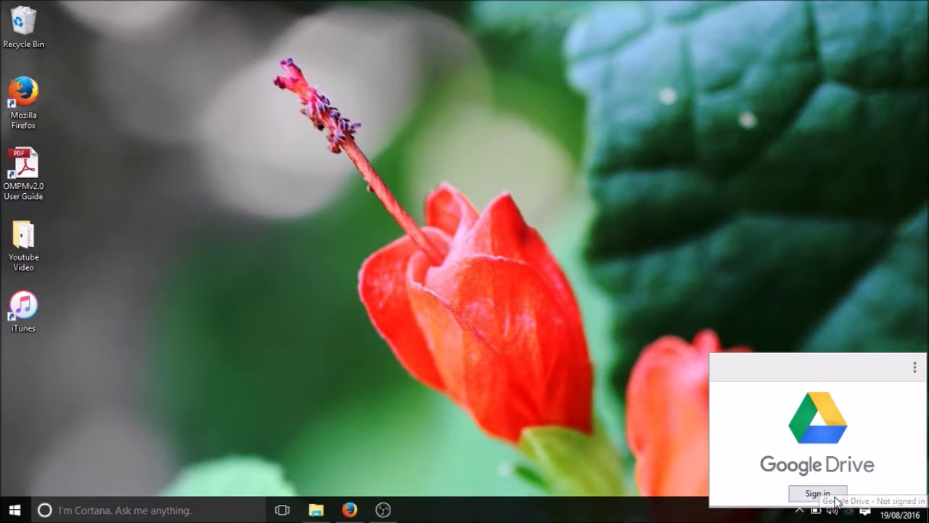
left_click(835, 495)
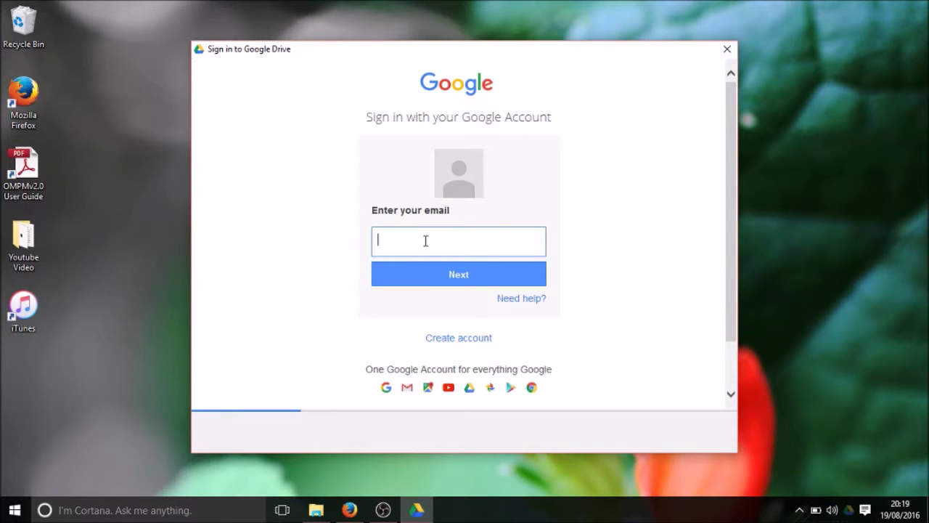
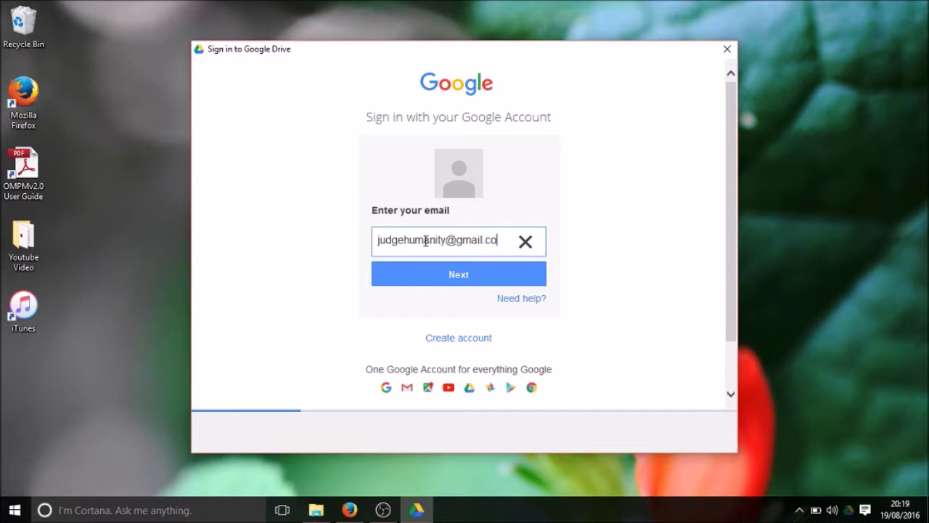
Sign in with the account's e-mail and password, retrying the password until accepted
key("Return")
type("****")
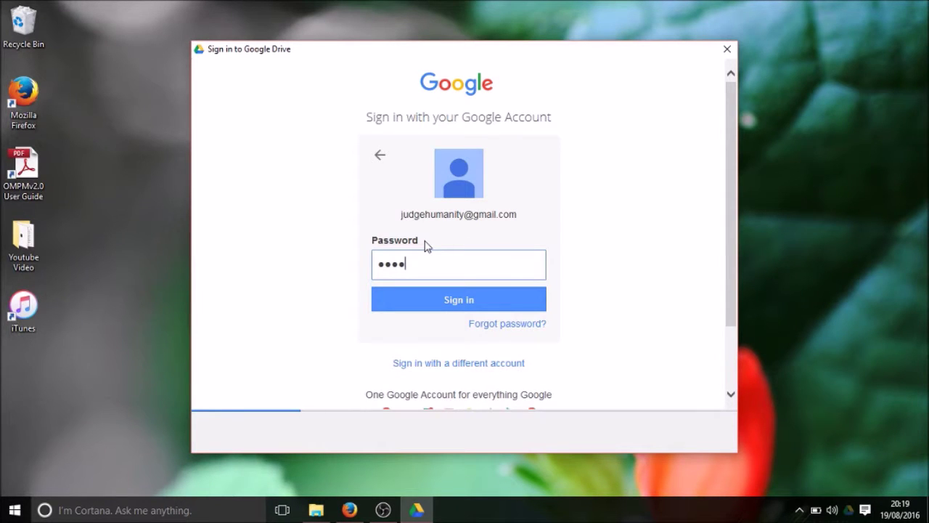
type("*****")
key("Return")
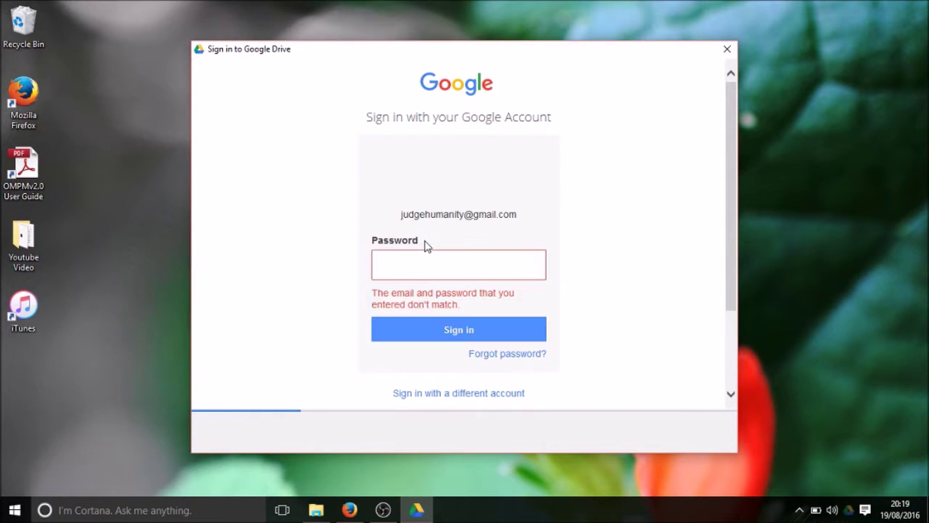
type("****")
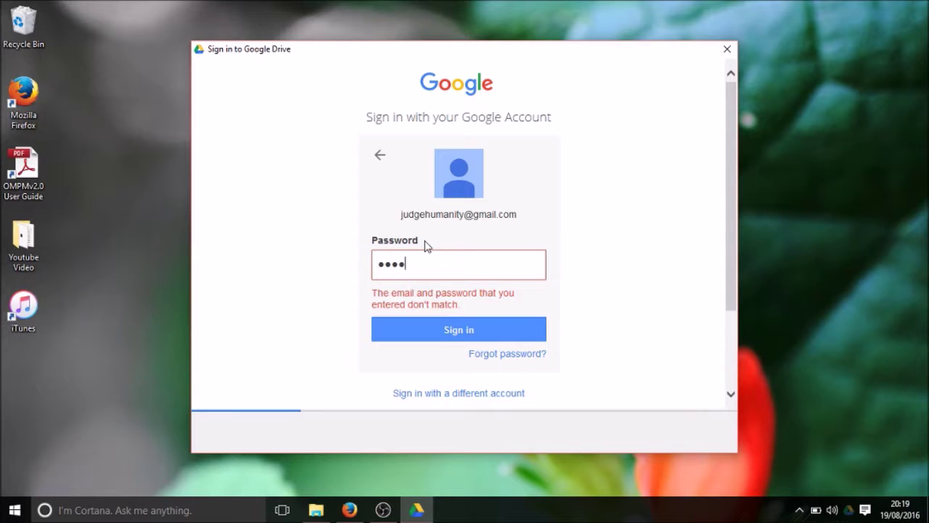
type("*****")
key("Return")
type("********")
key("Return")
type("********")
key("Return")
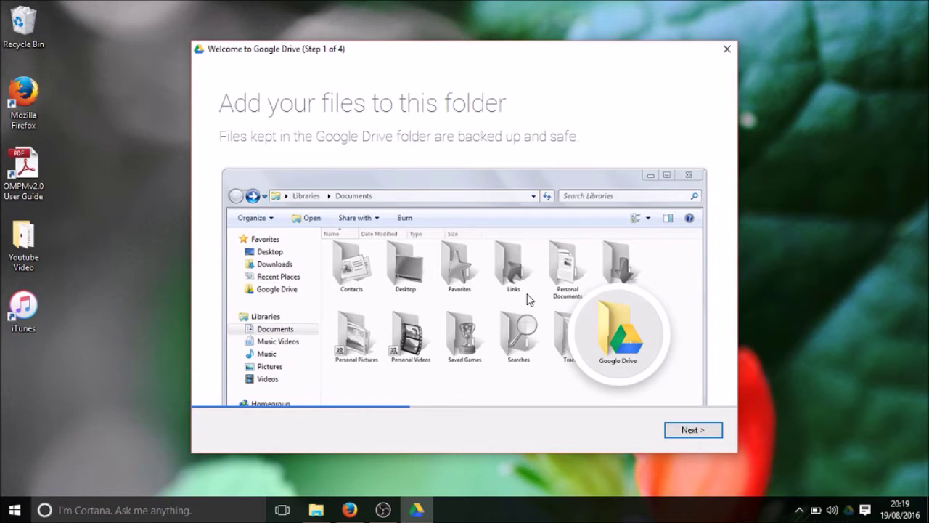
Advance the Welcome to Google Drive wizard to Step 2 of 4, 'Your files go with you'
left_click(708, 434)
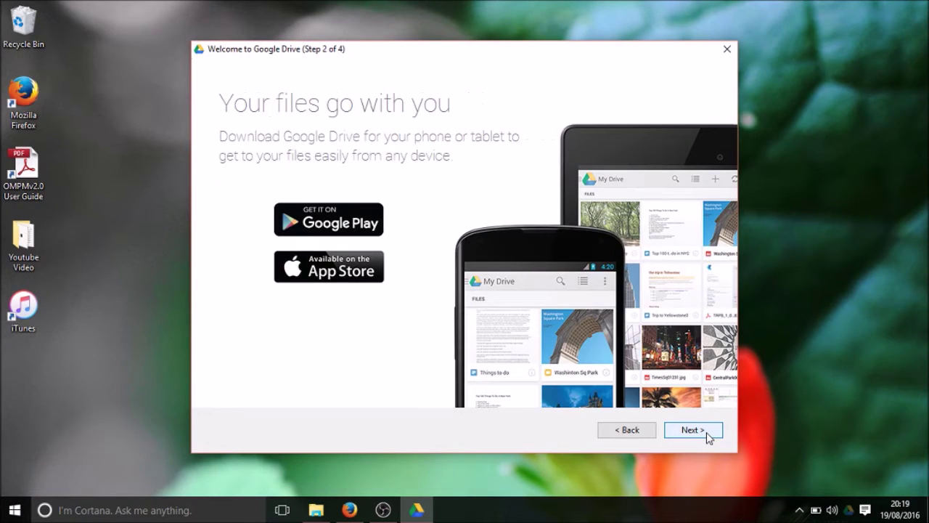